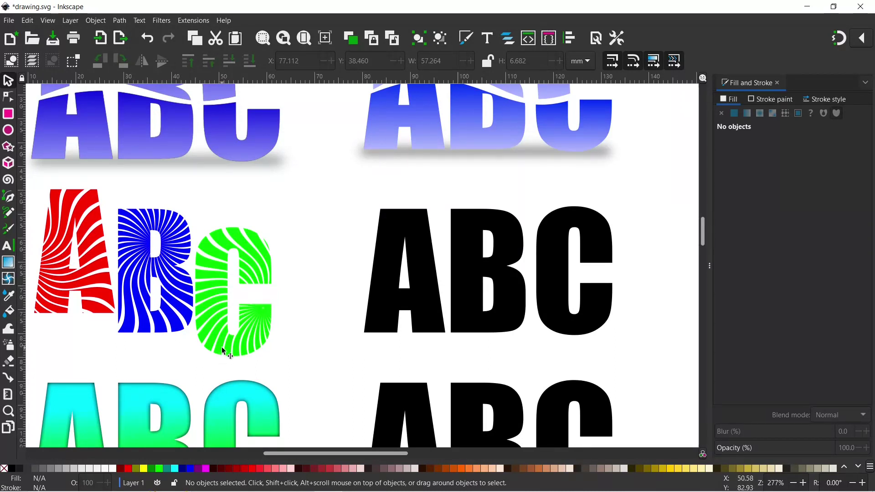
- Set the Pen tool to BSpline mode with the Triangle in stroke shape
scroll(455, 283, "right", 8)
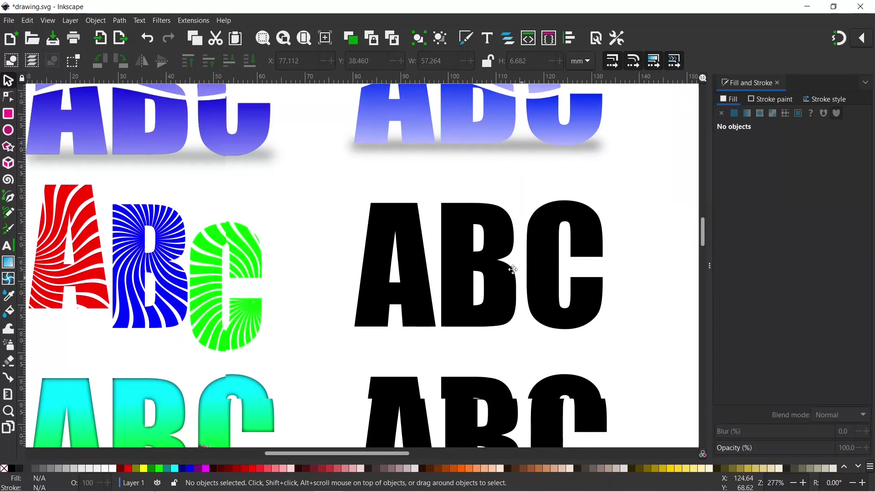
scroll(456, 283, "down", 1)
scroll(335, 279, "up", 1)
scroll(336, 279, "right", 12)
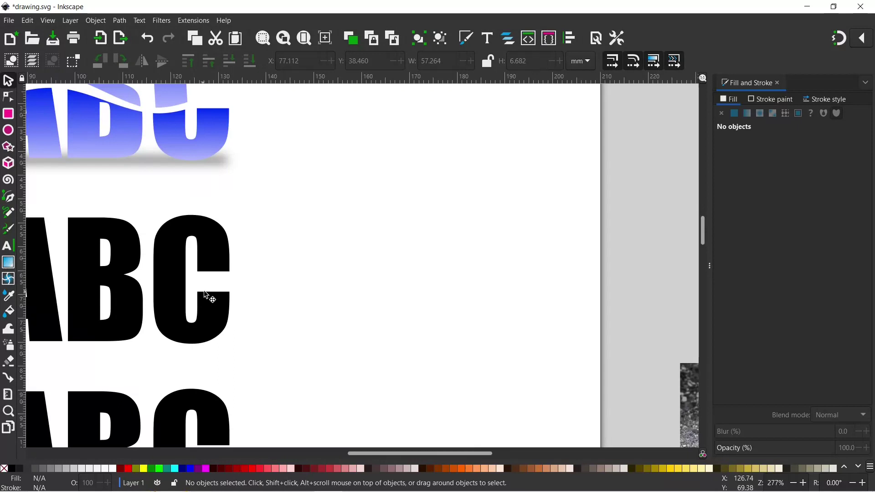
left_click(10, 201)
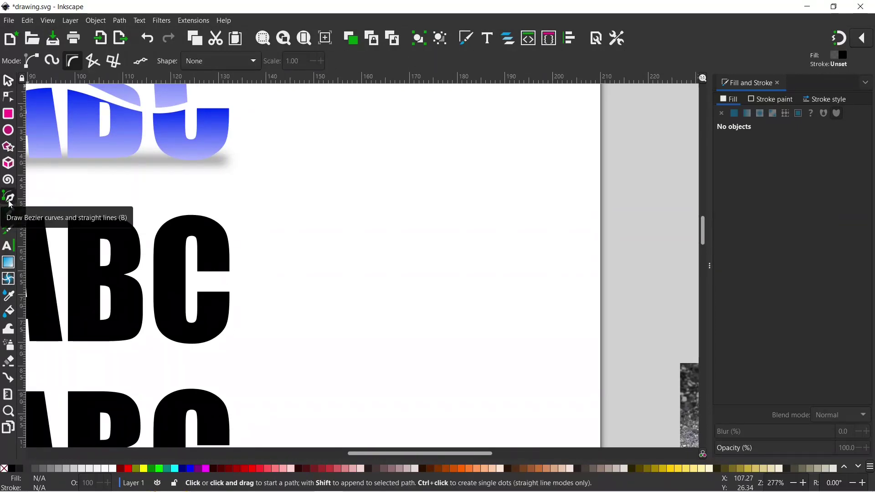
left_click(74, 67)
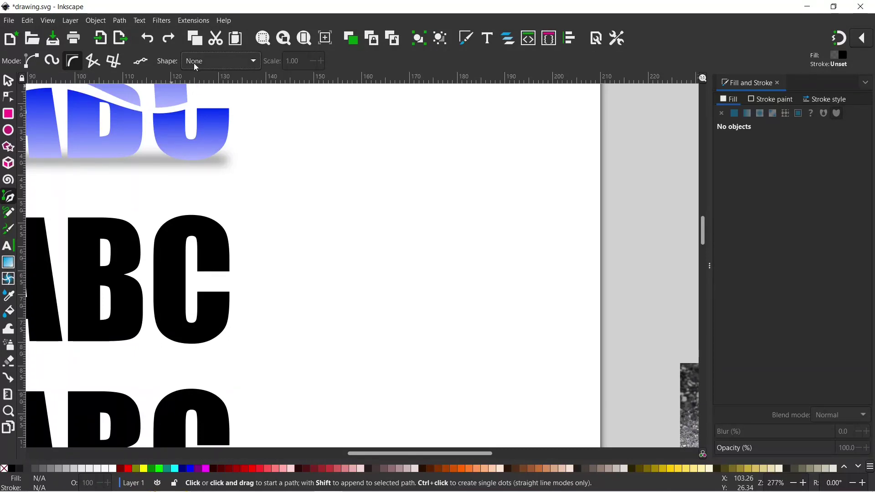
left_click(255, 61)
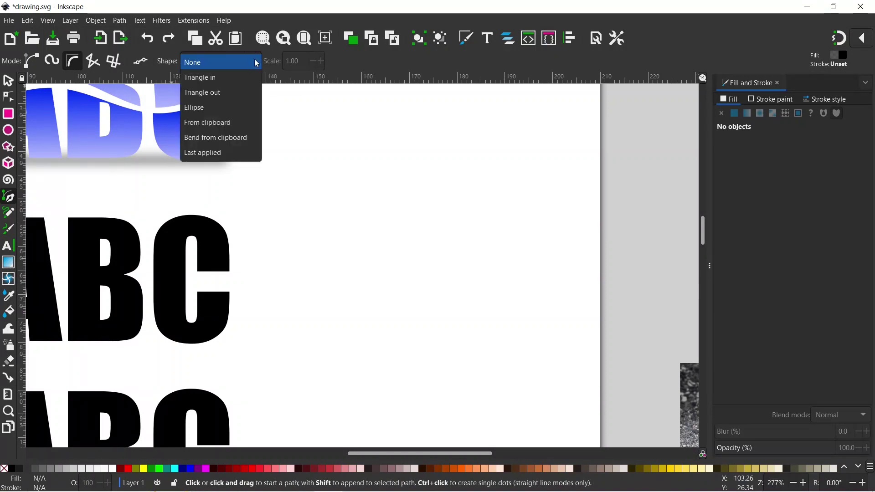
left_click(214, 78)
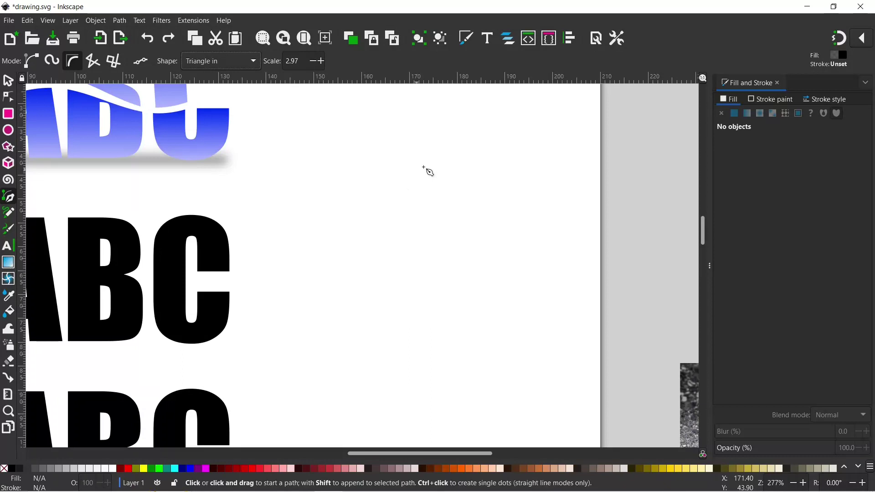
- Place four points for a wavy S-curve in the empty area right of the black ABC
left_click(446, 146)
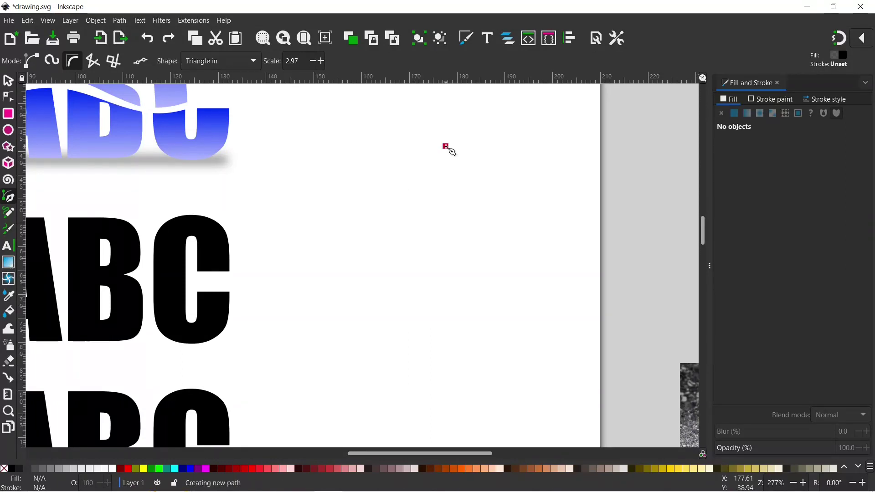
left_click(419, 193)
left_click(471, 247)
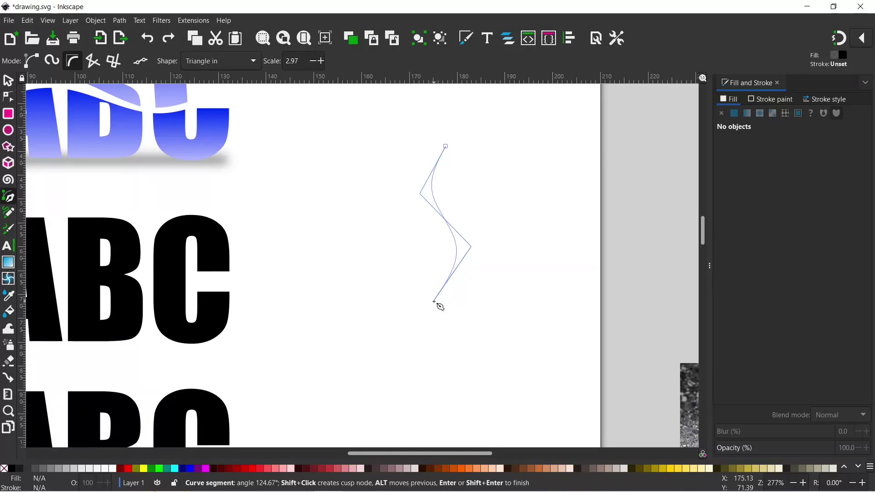
left_click(434, 301)
- Finish the stroke with fill alpha 100, then replace it with a duplicate shifted slightly higher
key("Return")
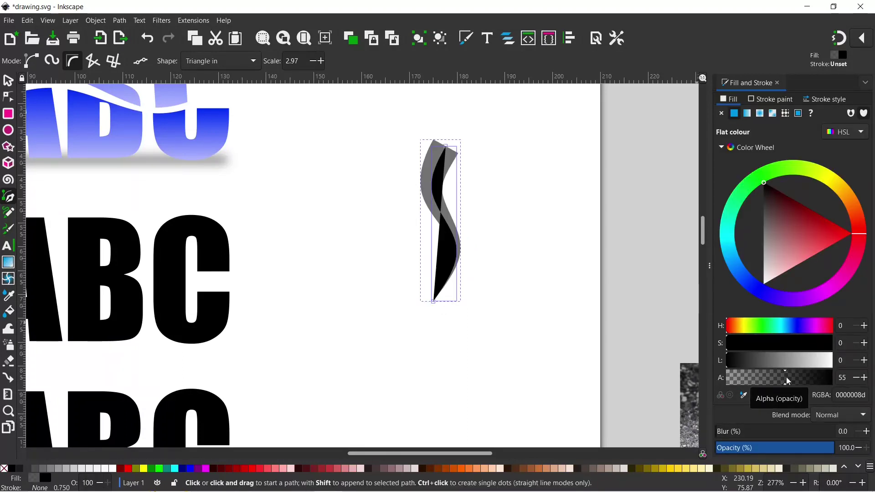
left_click_drag(786, 376, 844, 386)
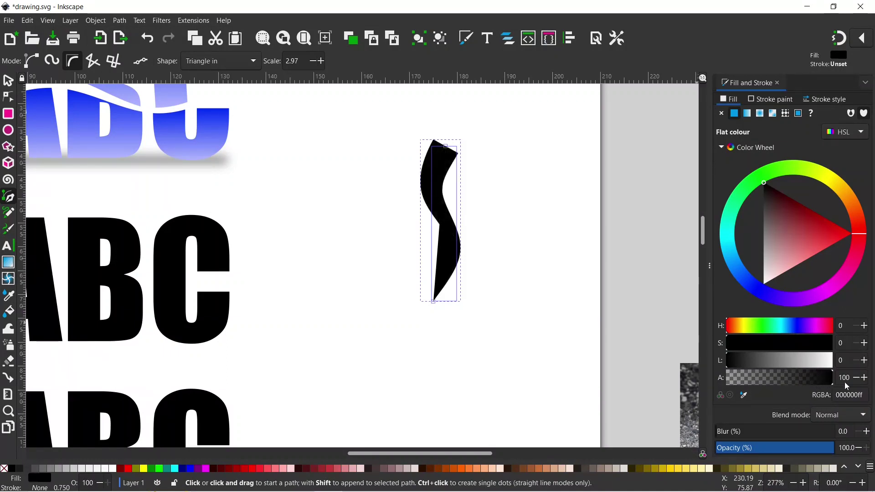
left_click(7, 81)
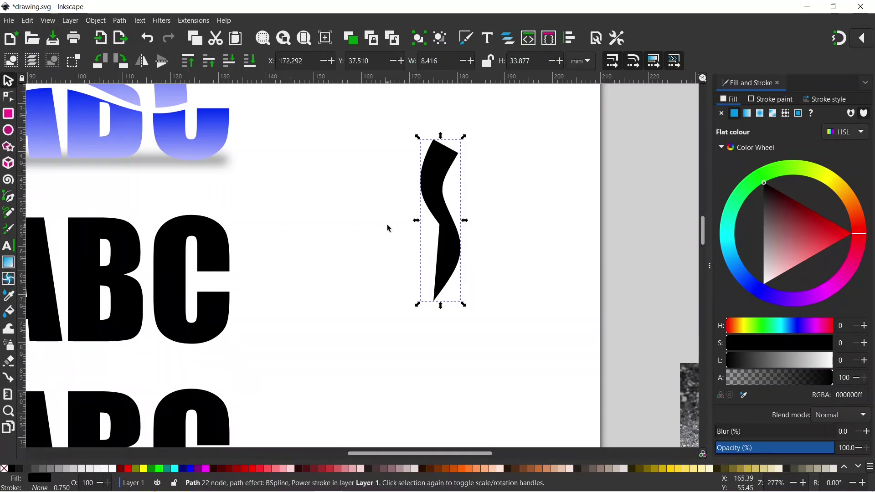
key("ctrl+d")
left_click_drag(442, 172, 507, 175)
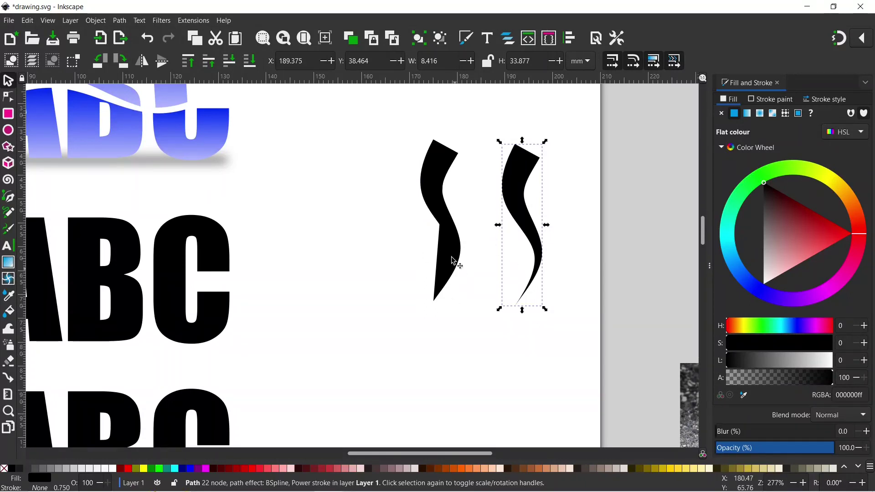
left_click(434, 187)
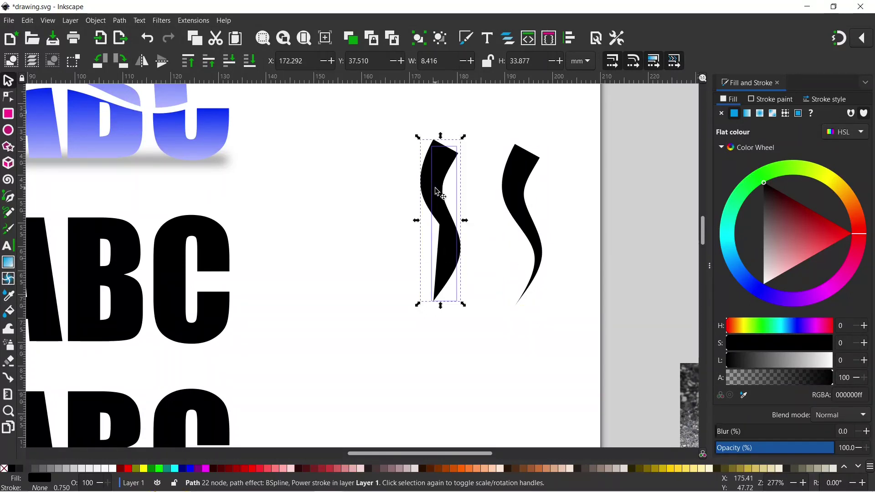
key("Delete")
left_click_drag(501, 177, 436, 154)
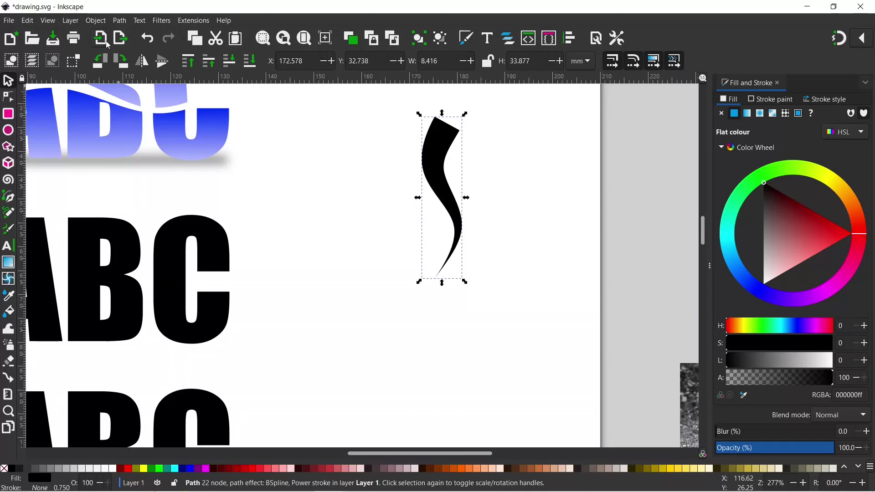
- Apply a Rotate copies path effect to the tapered stroke from Path Effects
left_click(120, 21)
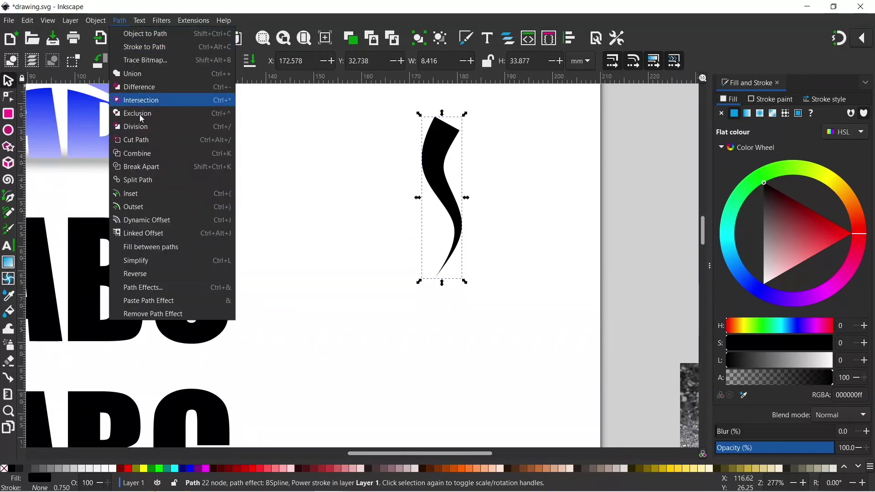
left_click(155, 289)
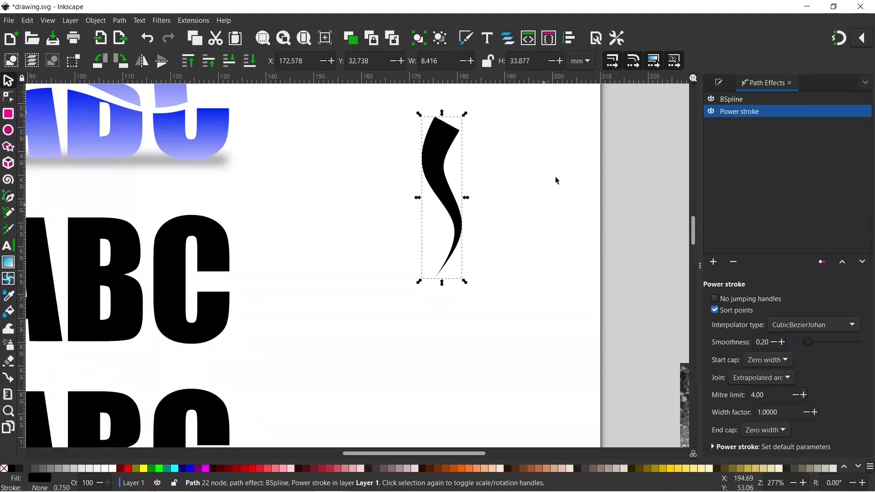
left_click(714, 264)
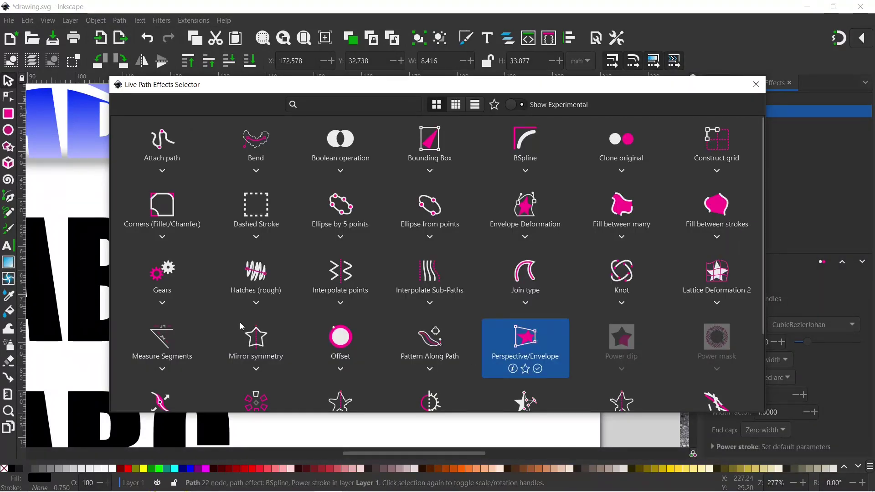
scroll(241, 319, "down", 3)
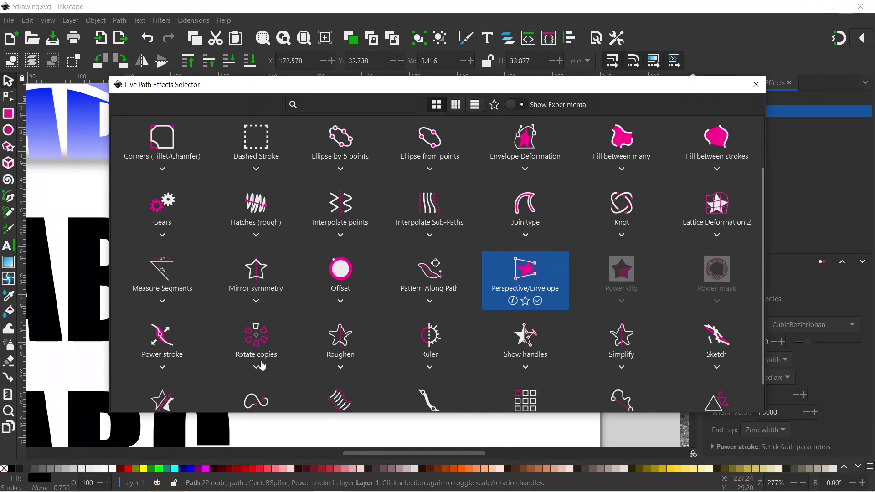
left_click(257, 339)
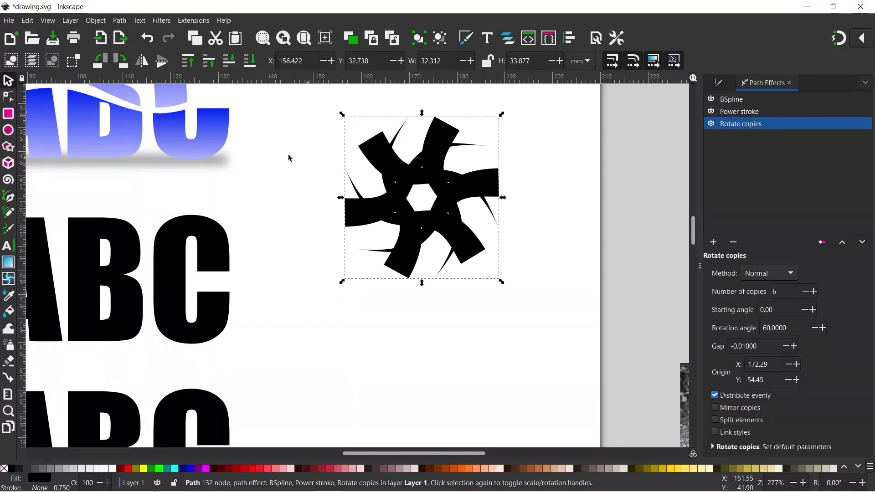
- Drag the Rotate copies origin handle lower with the Node tool to widen the swirl
left_click(8, 99)
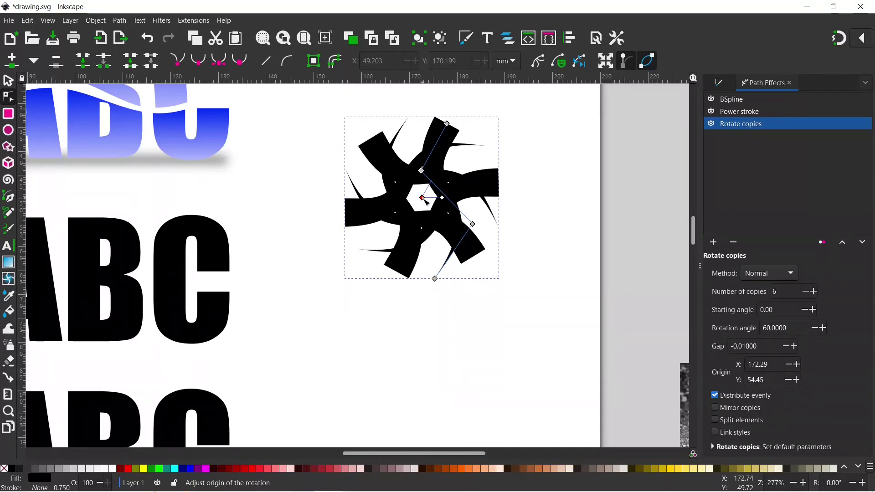
left_click_drag(425, 200, 437, 281)
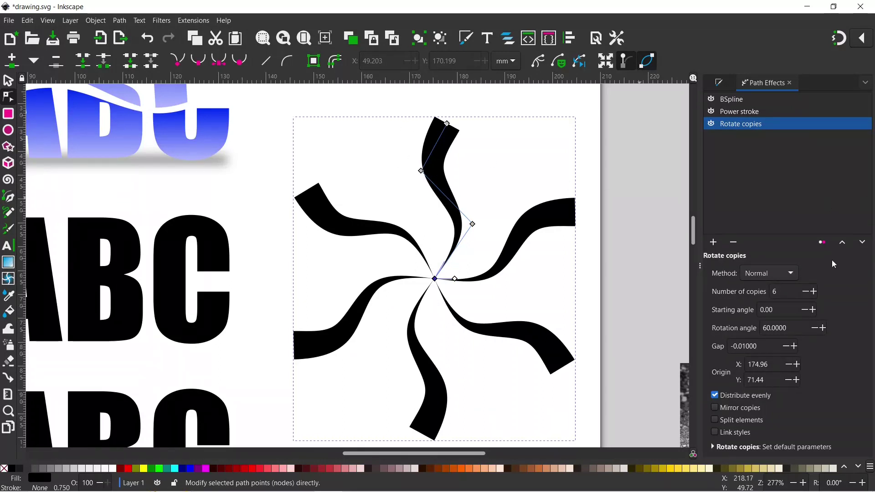
- Raise the number of rotated copies and drag a node to bend every blade
left_click(814, 292)
left_click(814, 292)
left_click(814, 292)
left_click(814, 293)
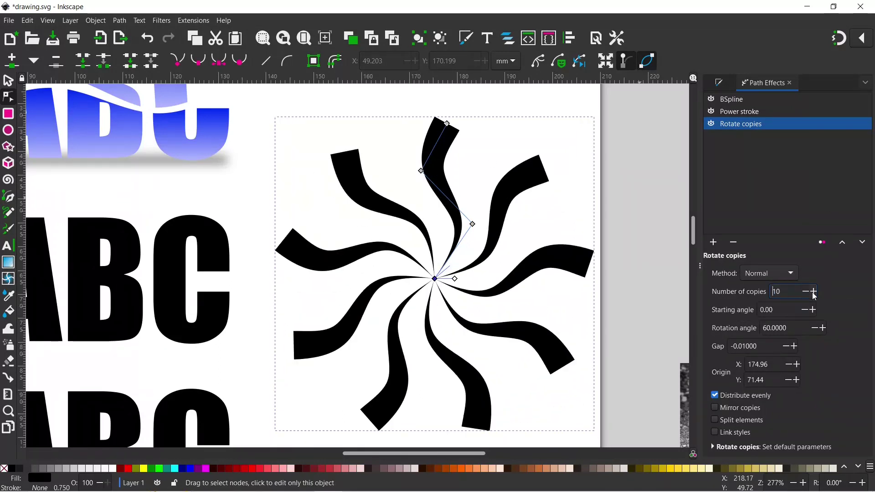
double_click(814, 292)
left_click(814, 292)
double_click(814, 292)
double_click(813, 292)
double_click(814, 292)
left_click(813, 292)
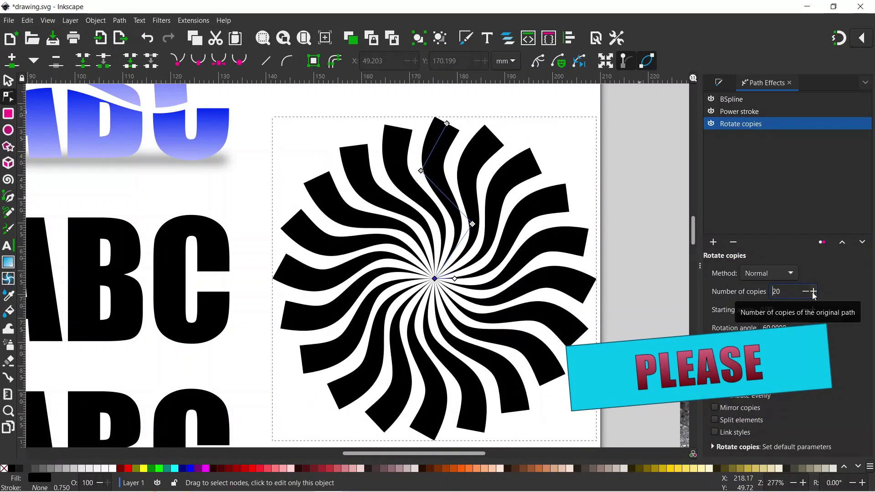
double_click(814, 292)
left_click(814, 292)
left_click(814, 292)
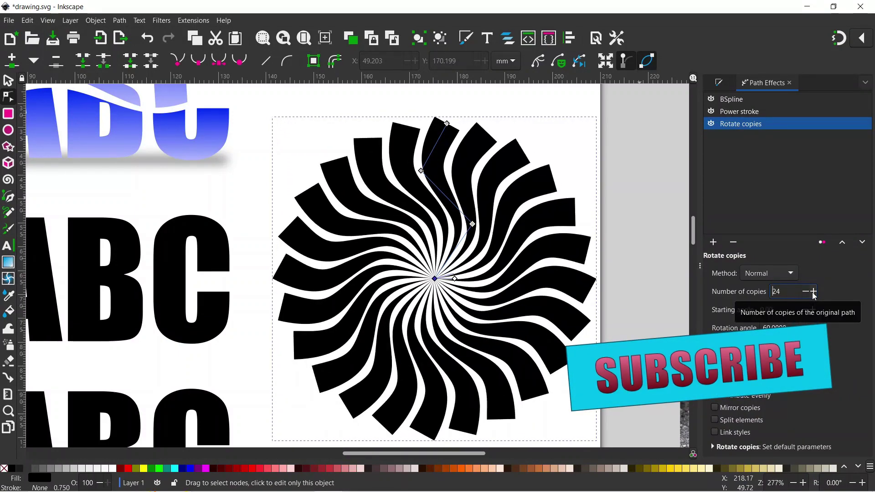
left_click(814, 292)
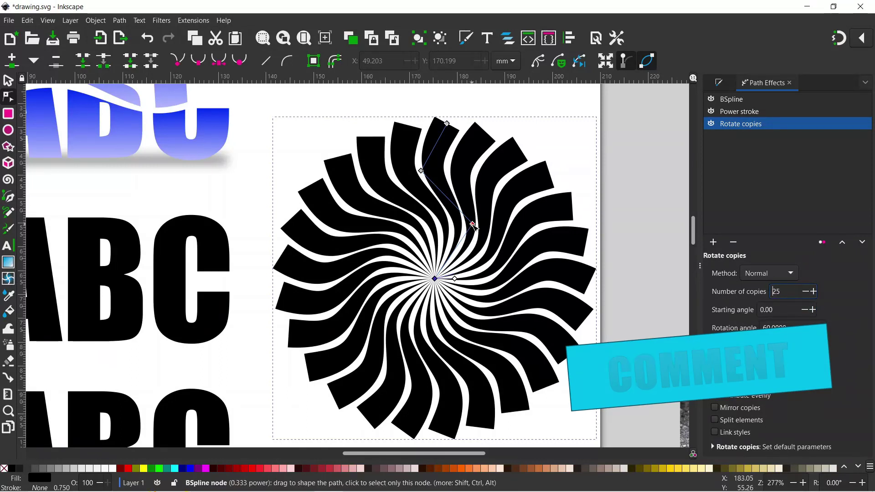
left_click_drag(472, 224, 451, 227)
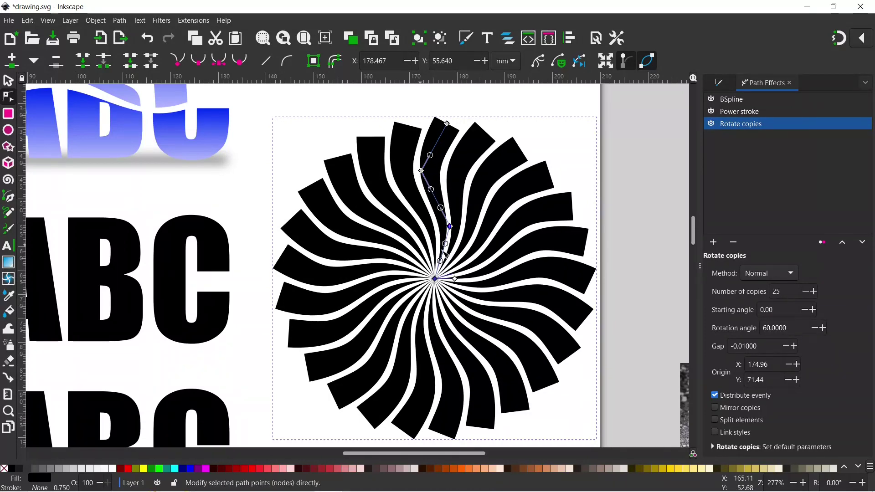
- Try 28 copies, settle on 25, nudge the origin up and shift one blade node
left_click(815, 291)
left_click(815, 291)
left_click(815, 291)
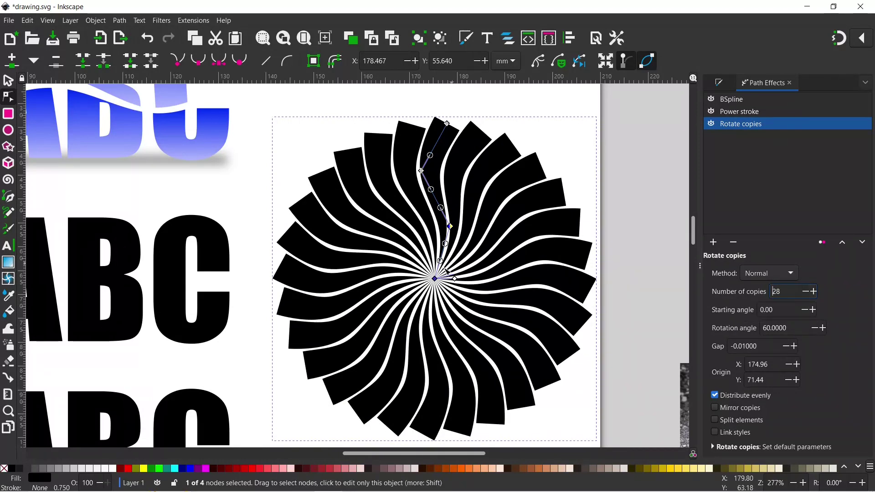
left_click_drag(436, 278, 437, 270)
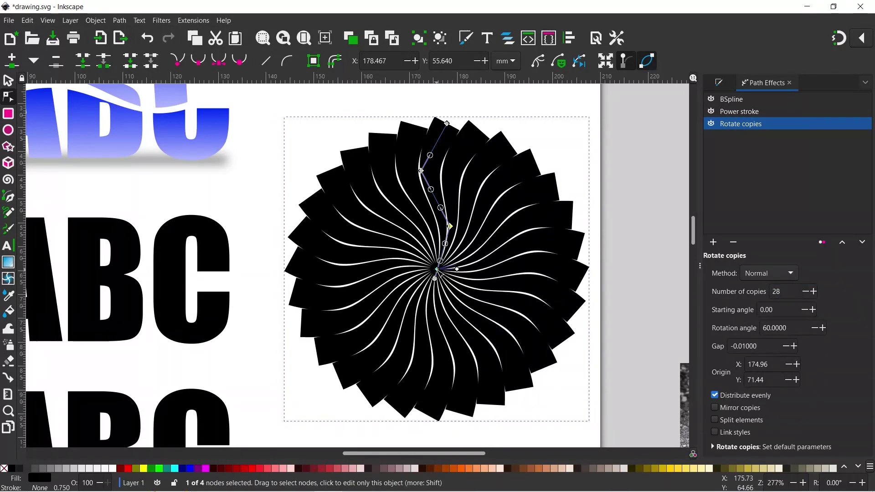
left_click(809, 292)
left_click(809, 291)
left_click(809, 291)
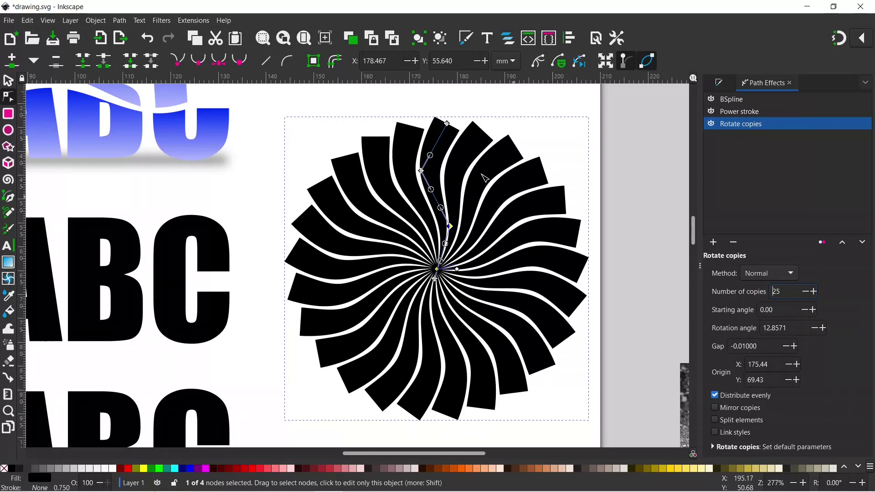
left_click_drag(421, 171, 426, 171)
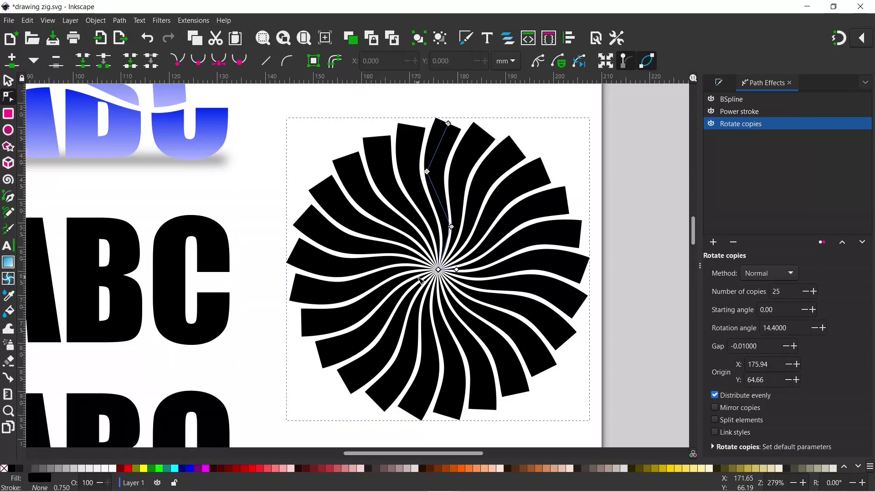
- In drawing zig, test and undo a Power stroke width change, then show the BSpline settings
left_click(745, 114)
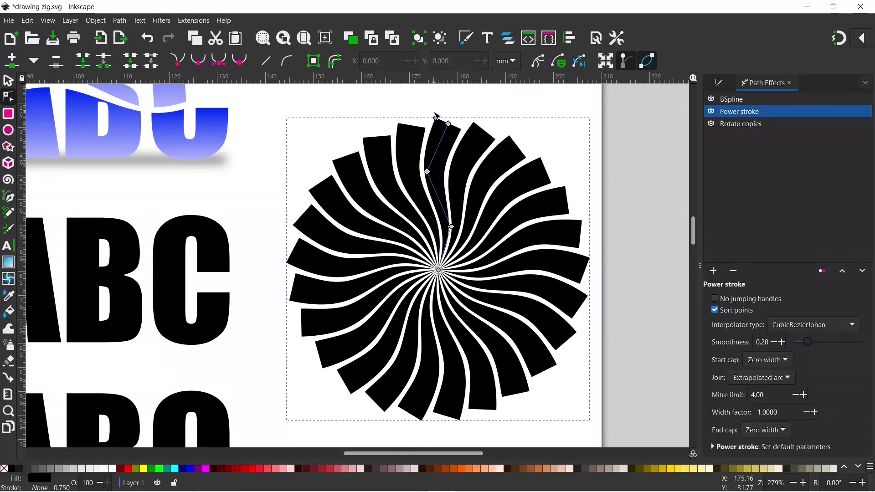
mouse_move(436, 119)
left_mouse_down()
mouse_move(434, 131)
mouse_move(440, 108)
mouse_move(449, 121)
mouse_move(440, 113)
left_mouse_up()
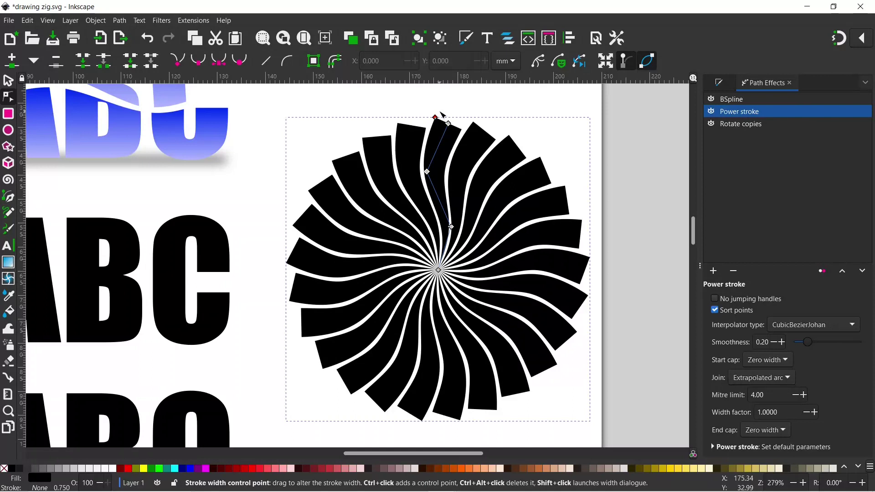
key("ctrl+z")
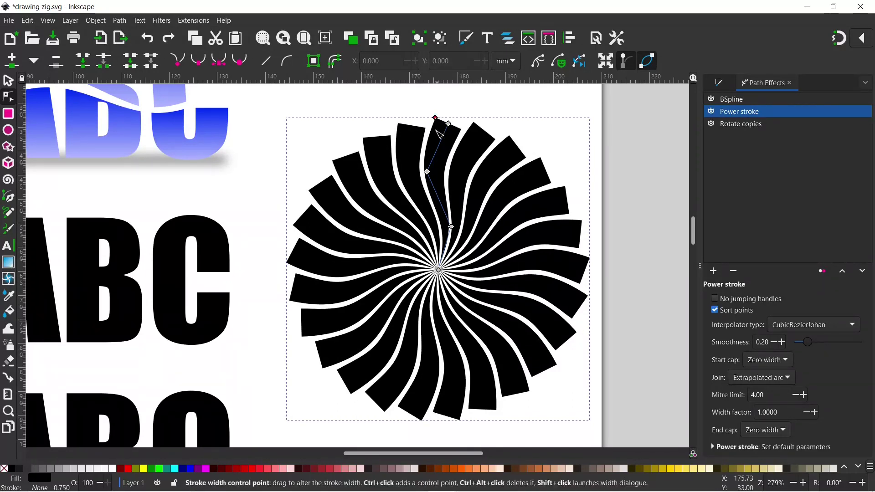
left_click(737, 101)
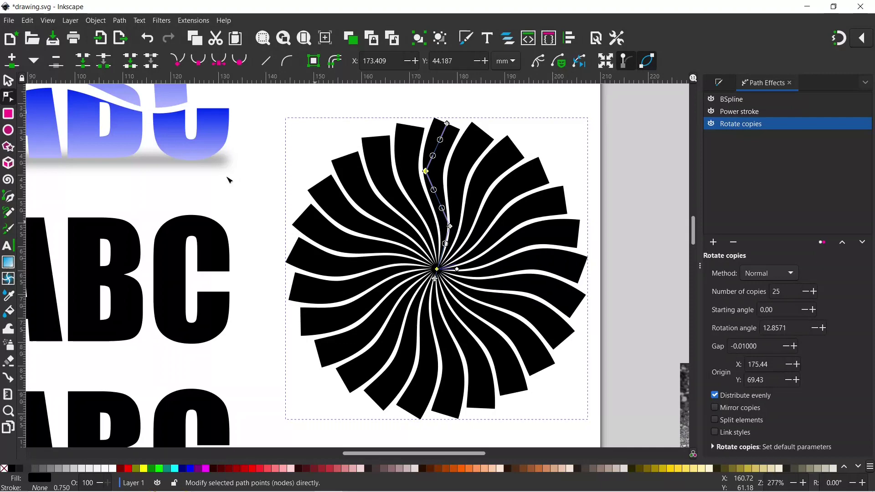
- Convert the 25-blade swirl to a plain path with Object to Path
left_click(121, 21)
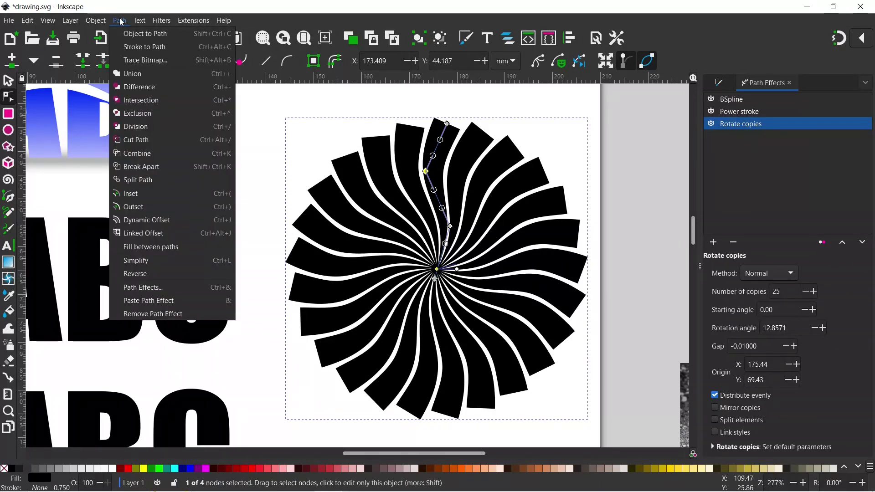
left_click(139, 36)
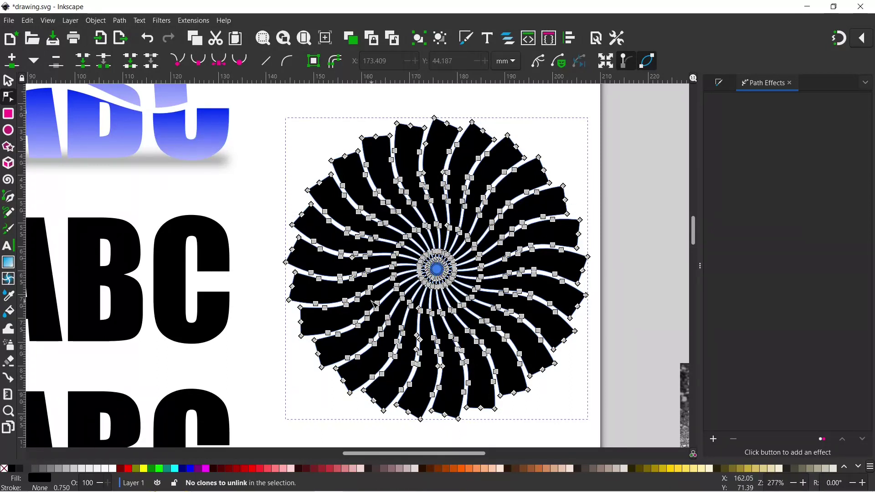
scroll(386, 314, "left", 4)
scroll(454, 296, "left", 1)
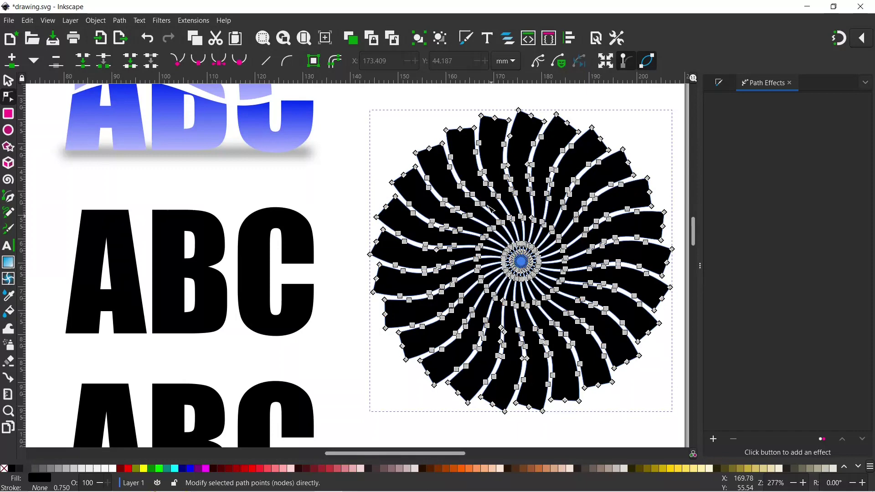
- Scale the swirl proportionally down to about 39.8 × 39.8 mm
left_click(8, 80)
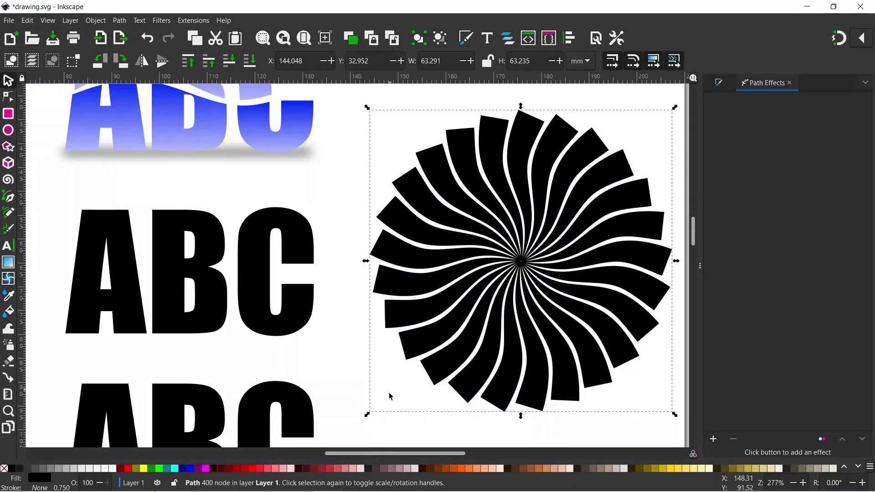
key("ctrl")
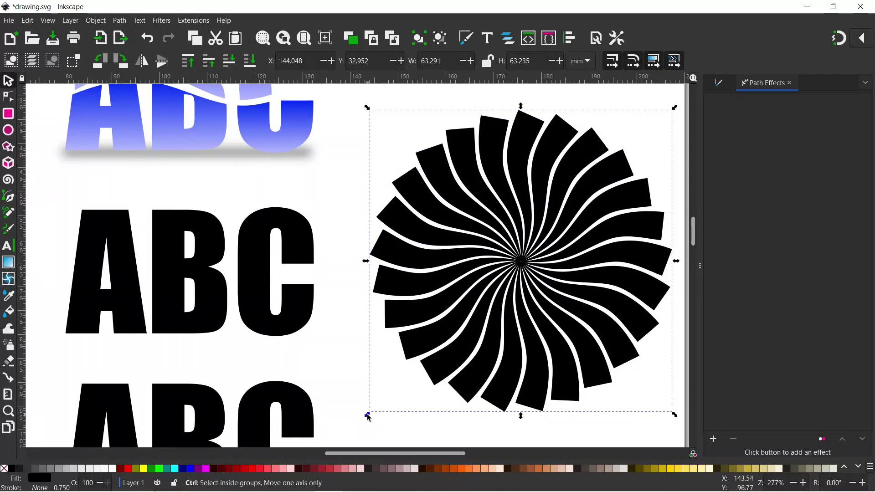
left_click_drag(368, 416, 480, 320)
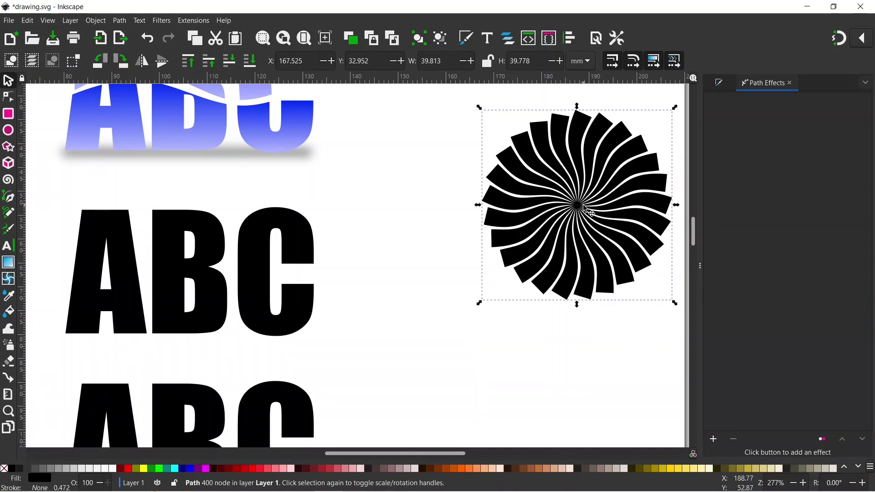
key("ctrl")
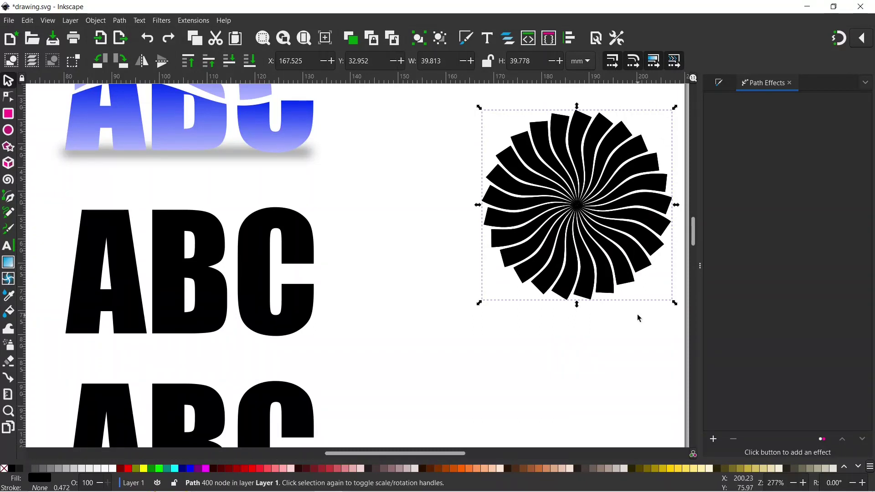
- Fill the stacked swirls red and move one onto the black A at X 65.503, Y 44.023
left_click_drag(454, 97, 682, 327)
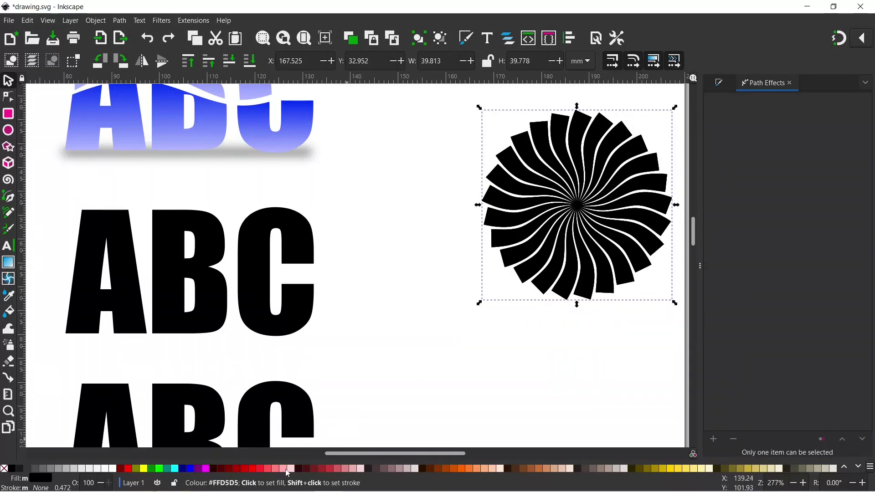
left_click(255, 470)
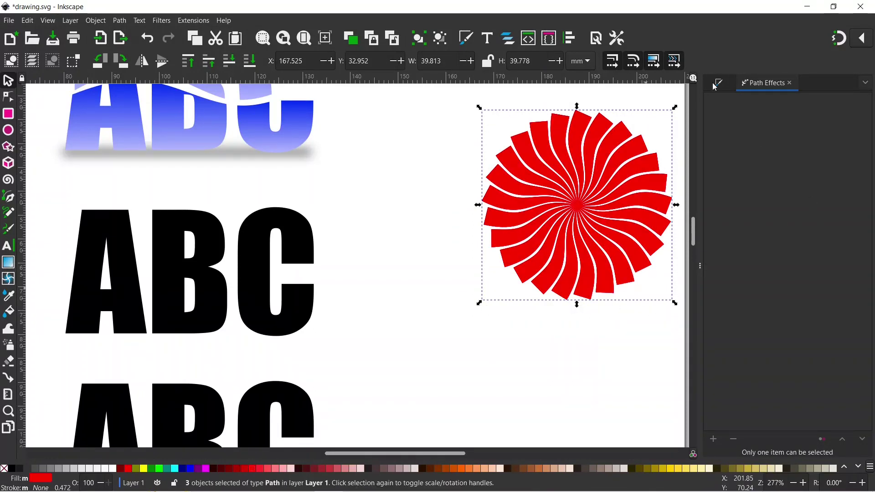
left_click(421, 131)
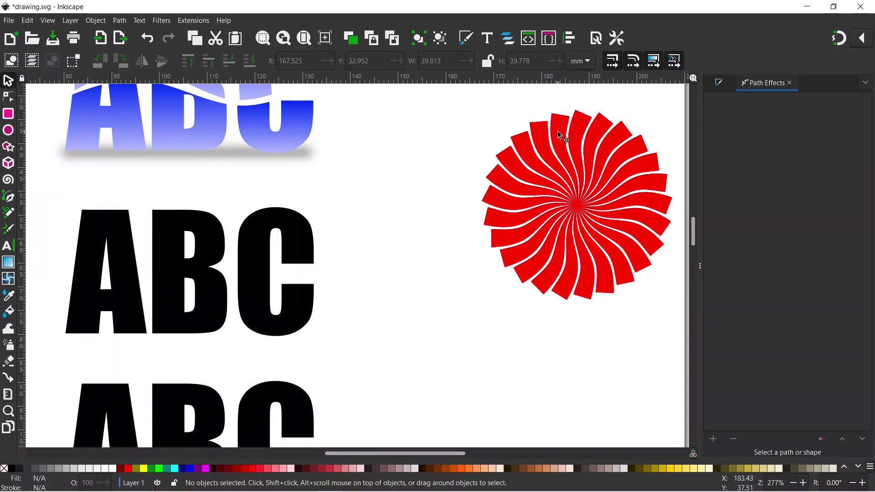
left_click_drag(561, 139, 72, 190)
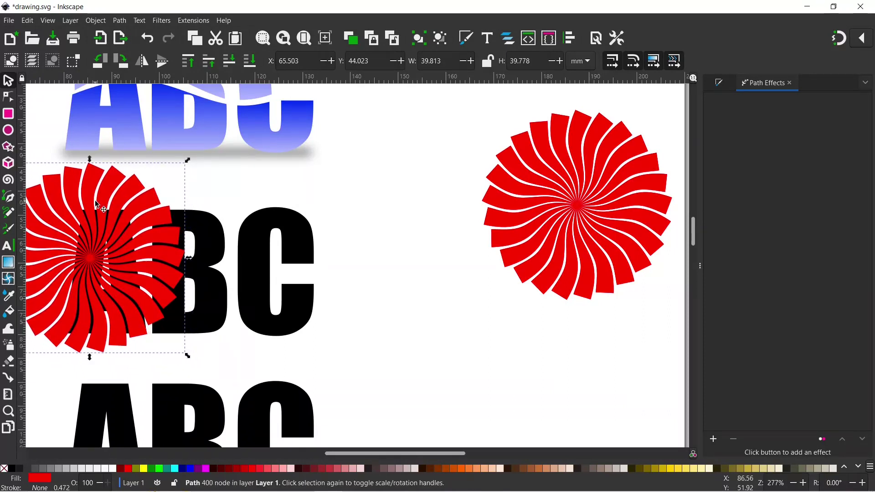
- Convert the black ABC text to outlines and break it into separate letters
left_click(121, 239, "alt")
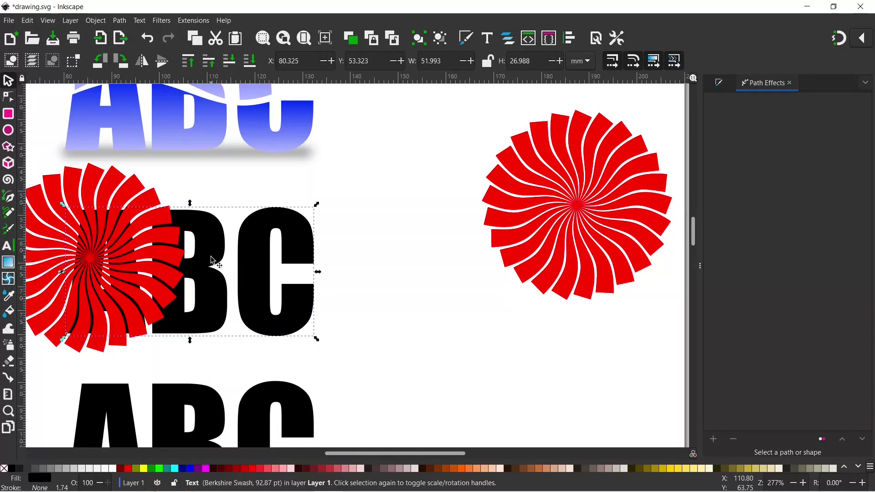
left_click(122, 21)
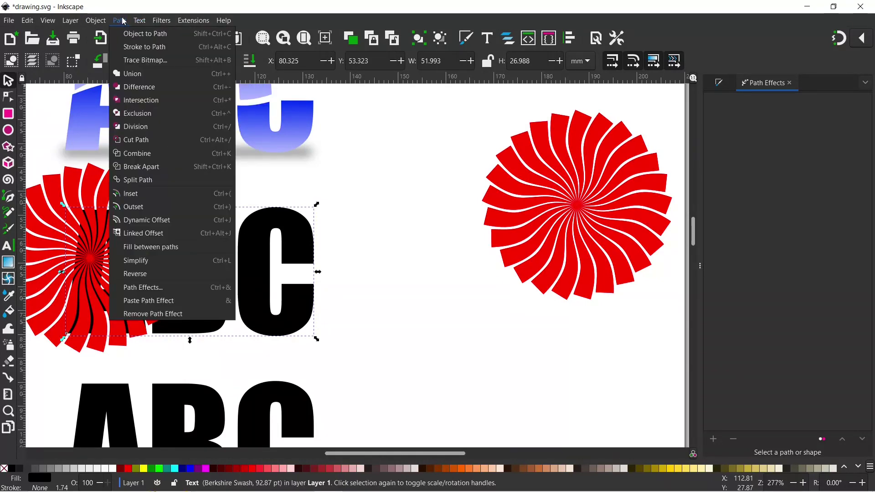
left_click(131, 35)
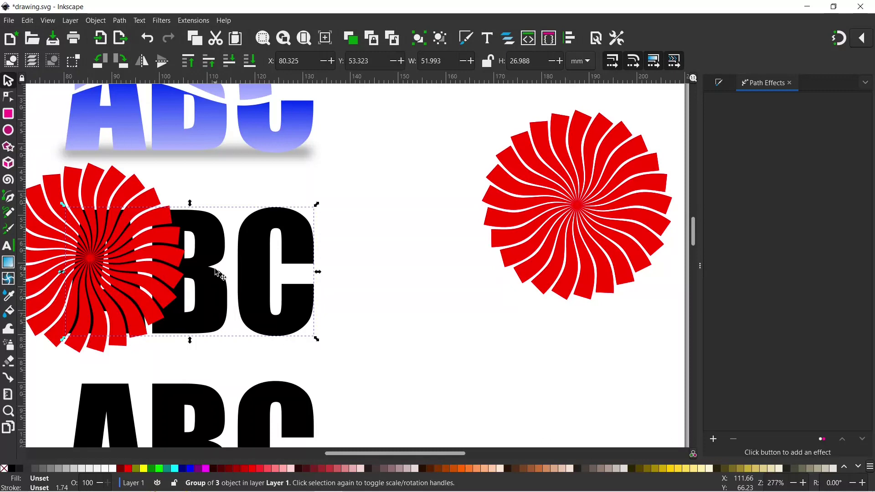
left_click(439, 40)
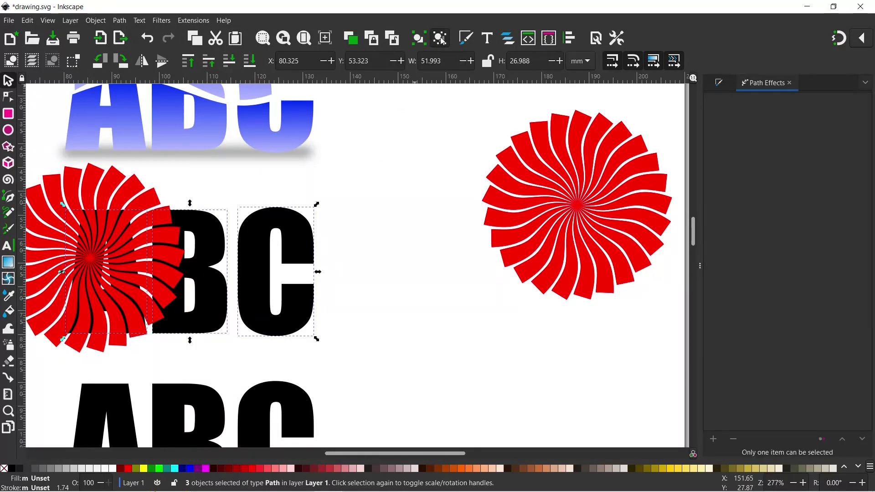
left_click(357, 205)
- Intersect the red swirl with the letter A to cut swirl stripes into it
left_click(118, 255)
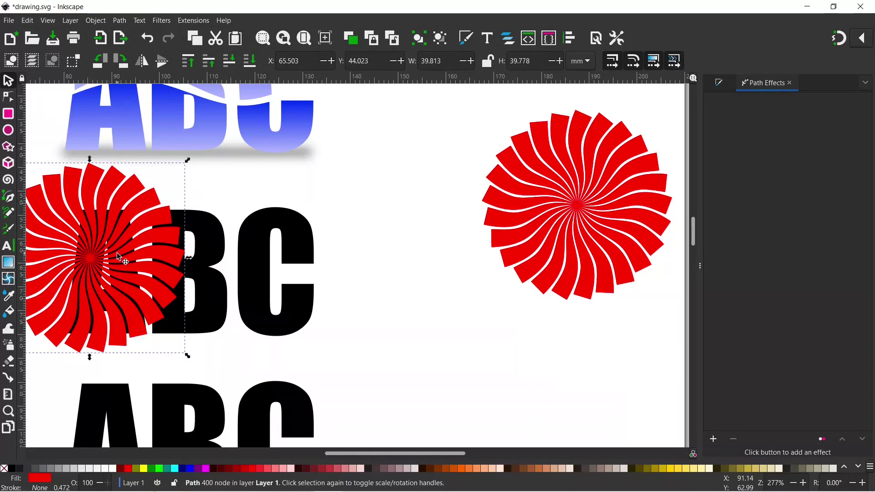
left_click(125, 249, "alt")
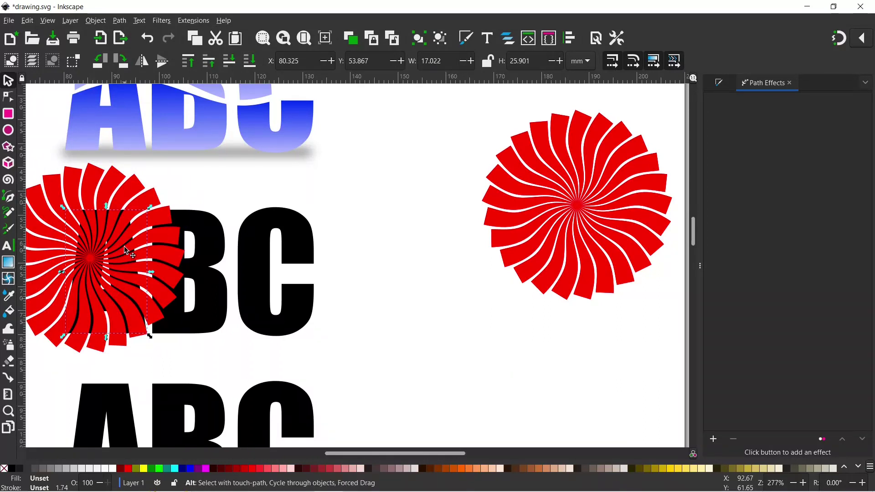
left_click(111, 189, "shift")
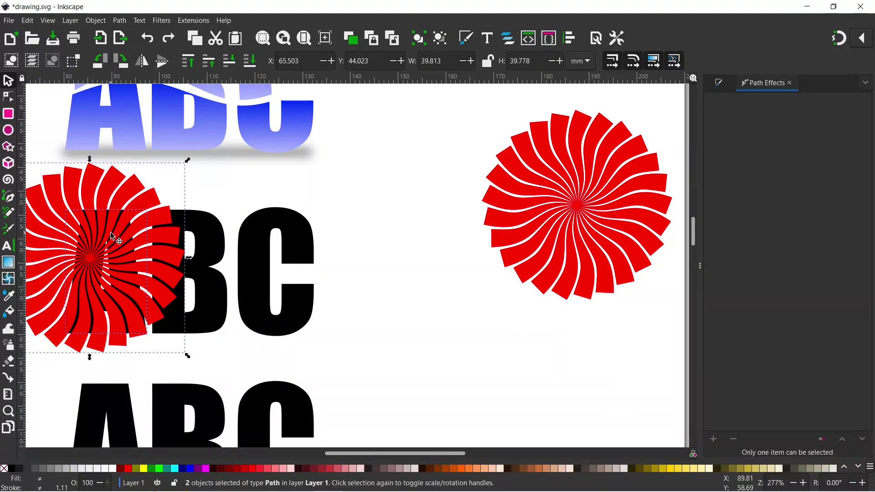
left_click(120, 21)
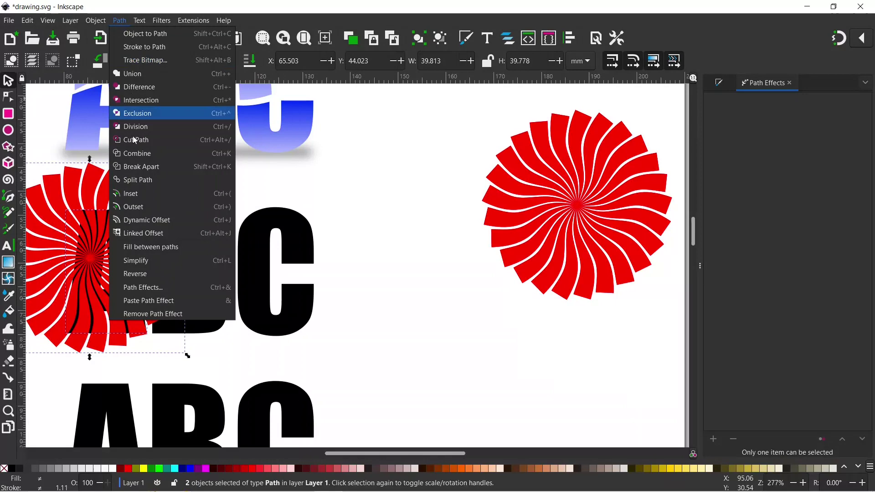
left_click(139, 100)
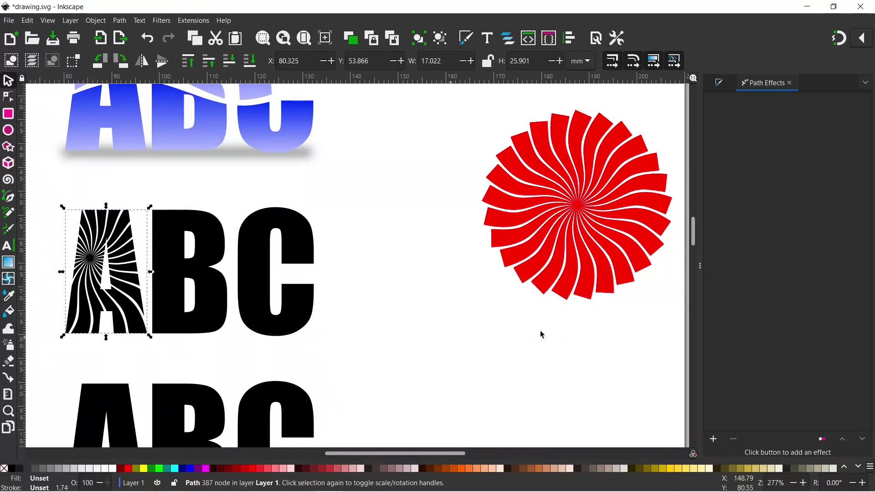
- Place a red swirl over the B and intersect the two to stripe the B
left_click_drag(590, 145, 201, 236)
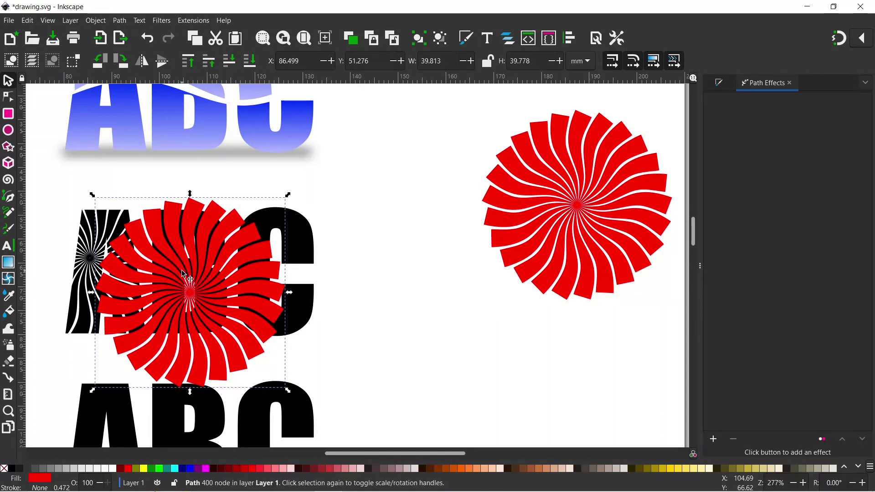
left_click(214, 297, "alt")
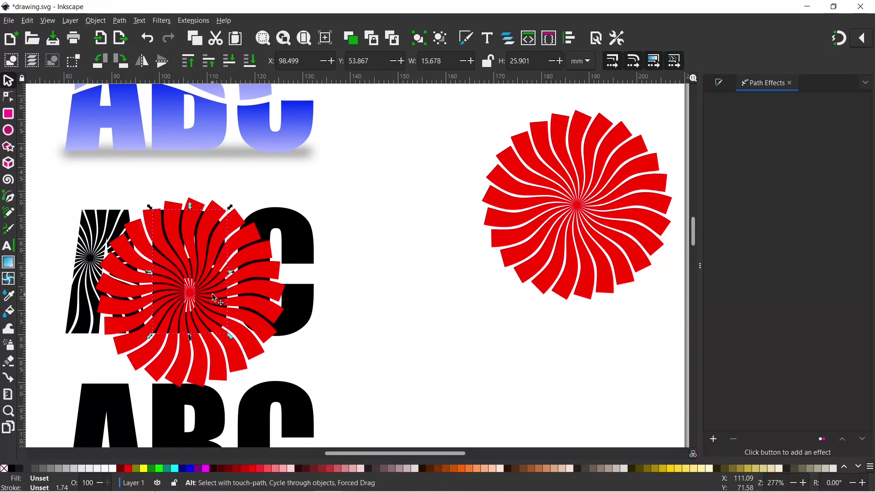
key("shift")
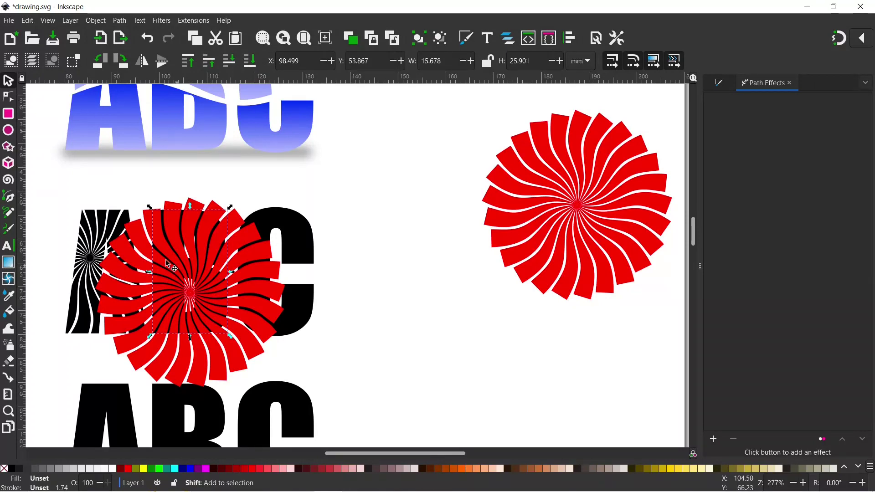
left_click(142, 267, "shift")
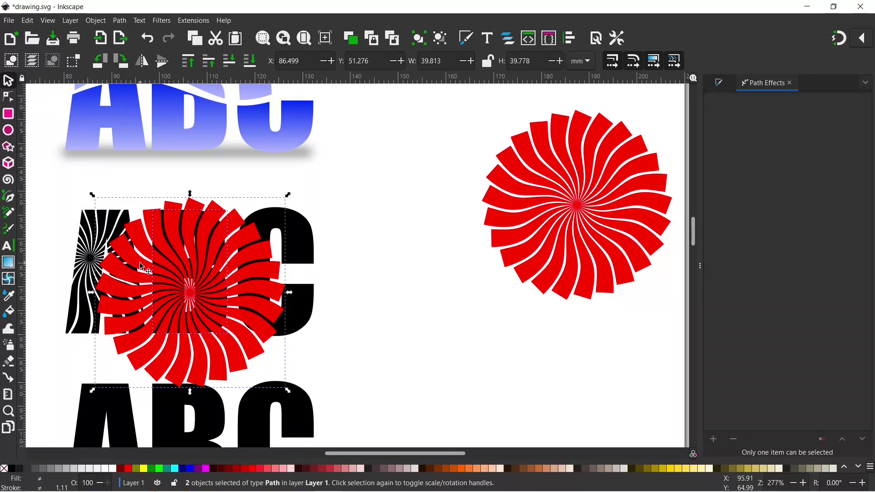
left_click(119, 21)
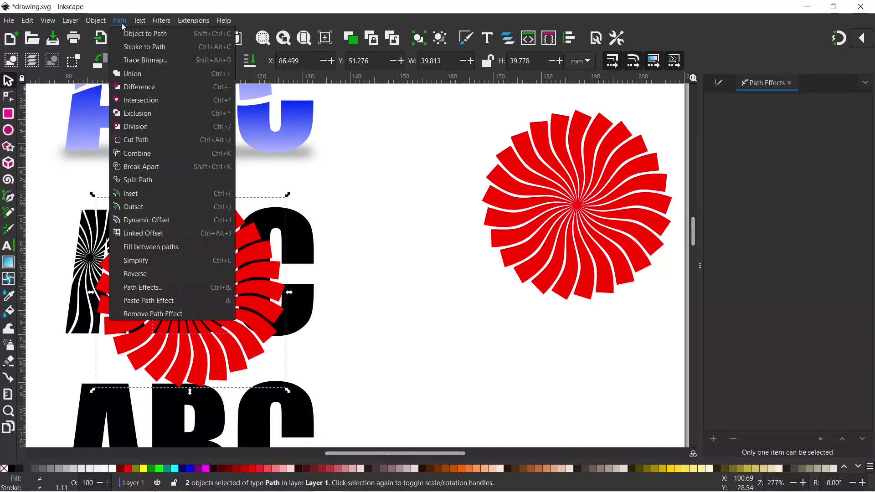
left_click(141, 100)
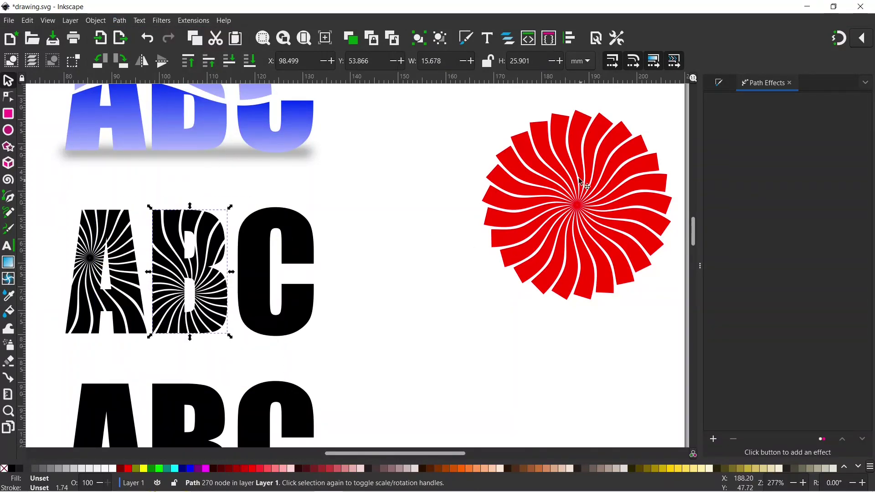
- Intersect the other red swirl with the C, giving a 216-node striped C
left_click_drag(579, 179, 303, 280)
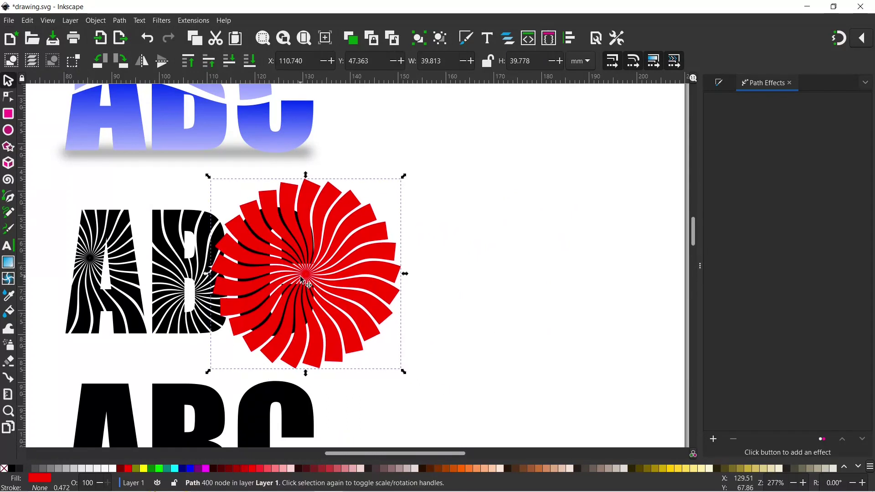
key("alt")
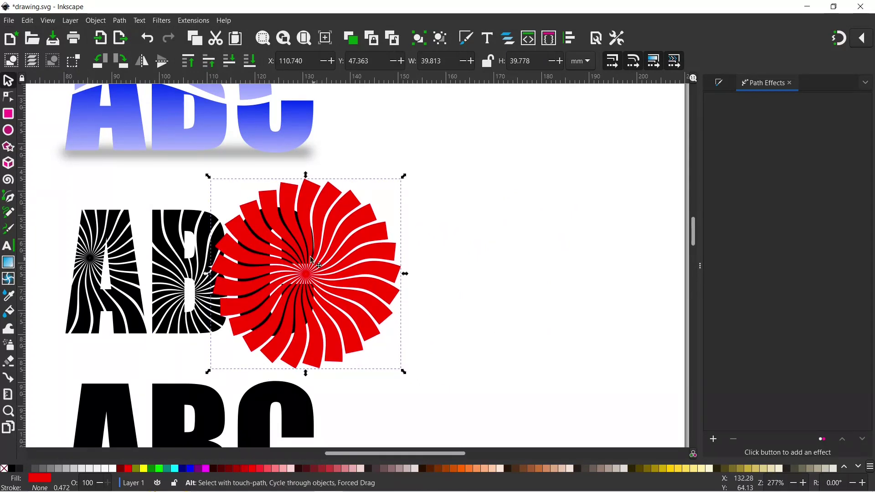
left_click(310, 228, "alt")
key("shift")
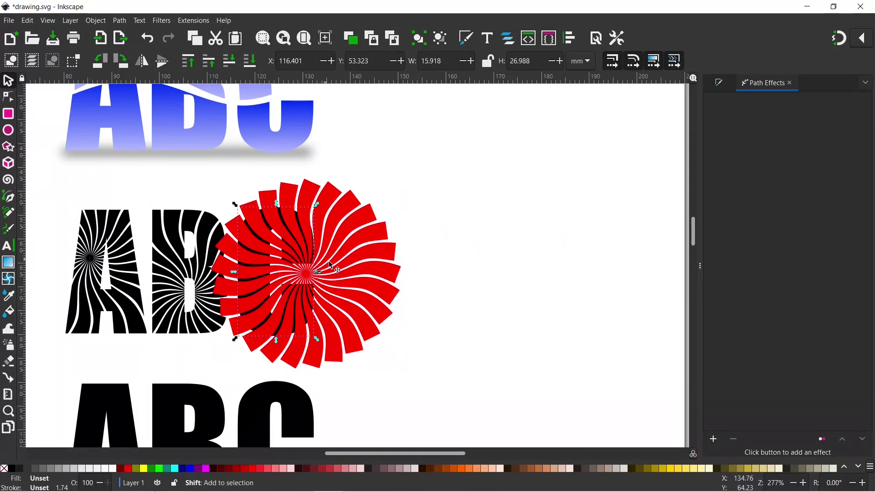
key("ctrl+z")
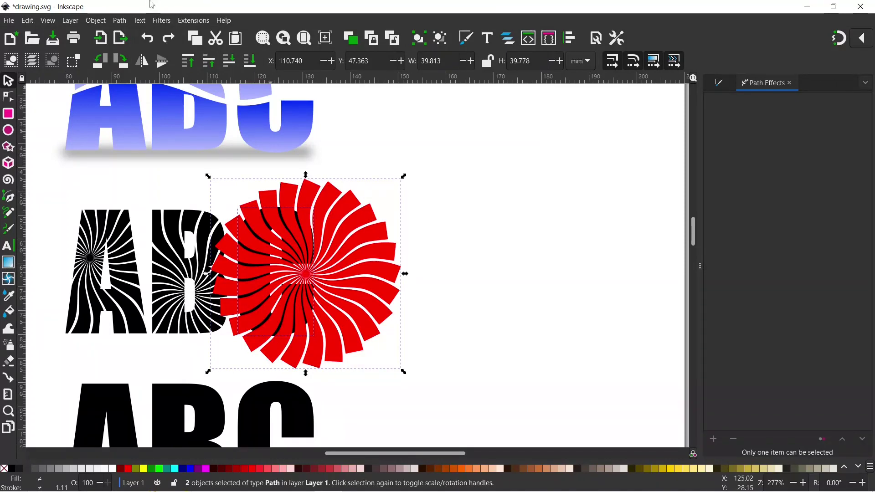
left_click(124, 23)
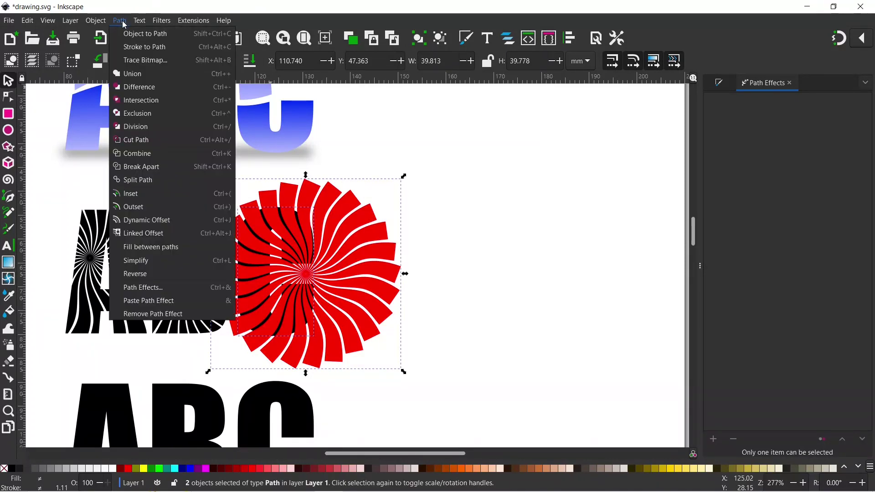
left_click(148, 106)
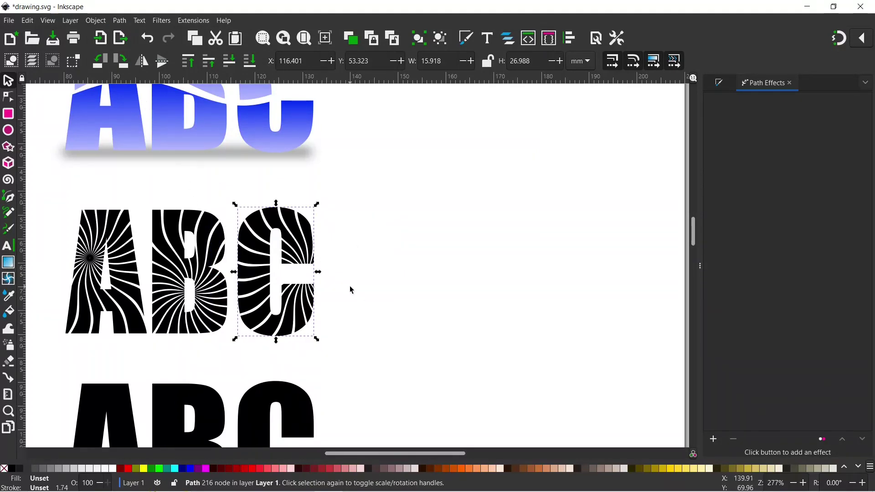
- Fill the swirl-striped A with red and the B with blue
left_click_drag(391, 299, 677, 306)
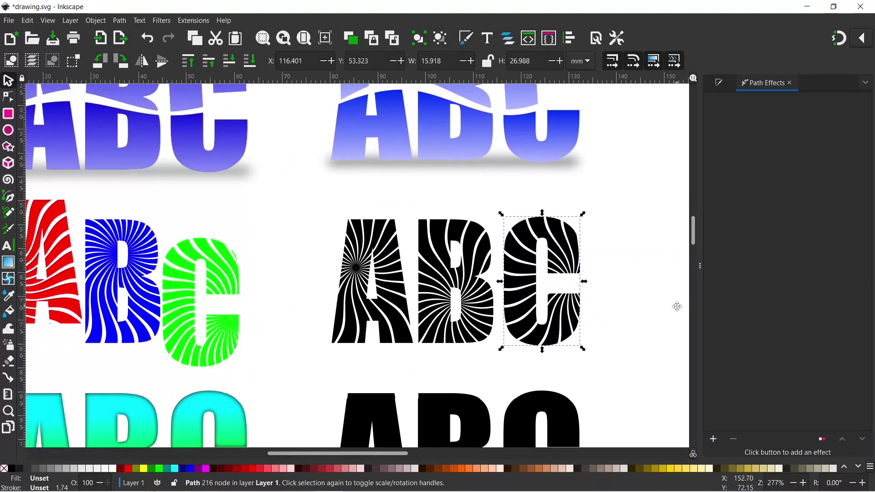
left_click(393, 304)
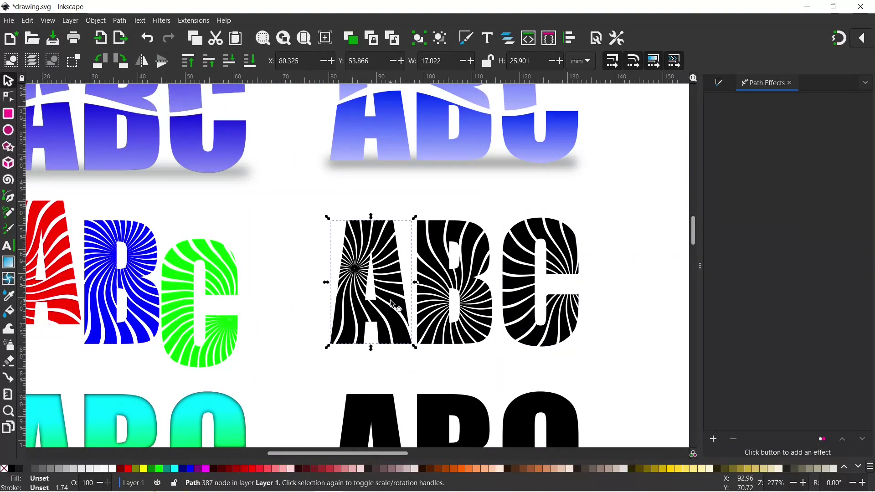
left_click(252, 468)
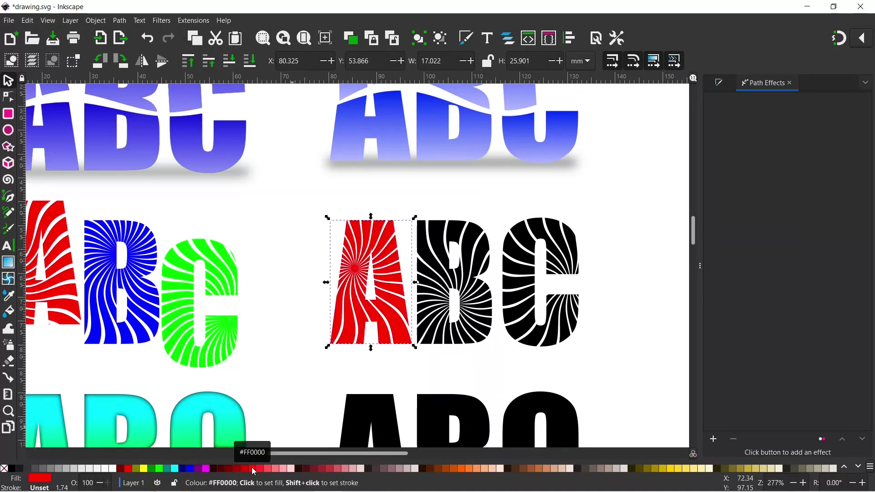
left_click(476, 287)
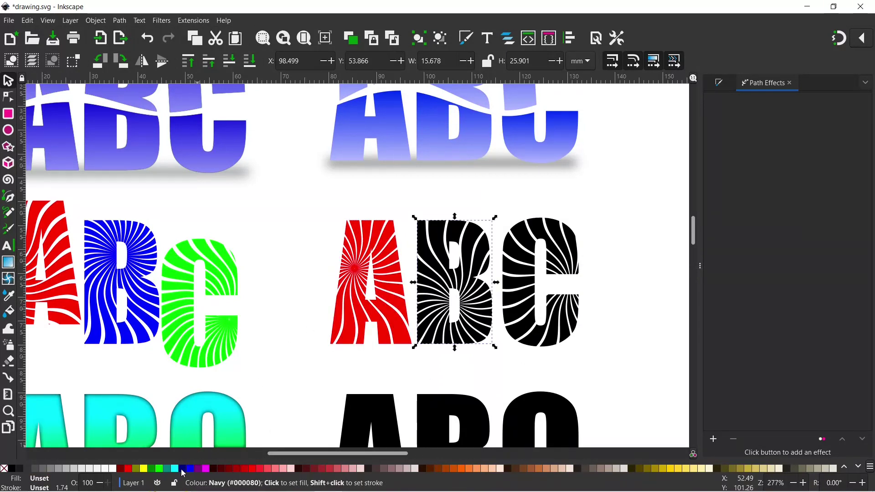
left_click(192, 468)
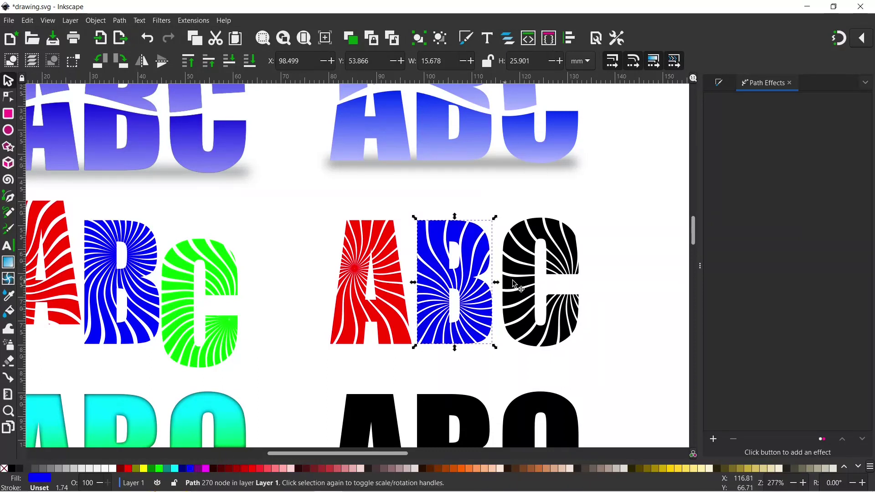
- Fill the C with green, then nudge the C down-left and raise the A slightly
left_click(524, 271)
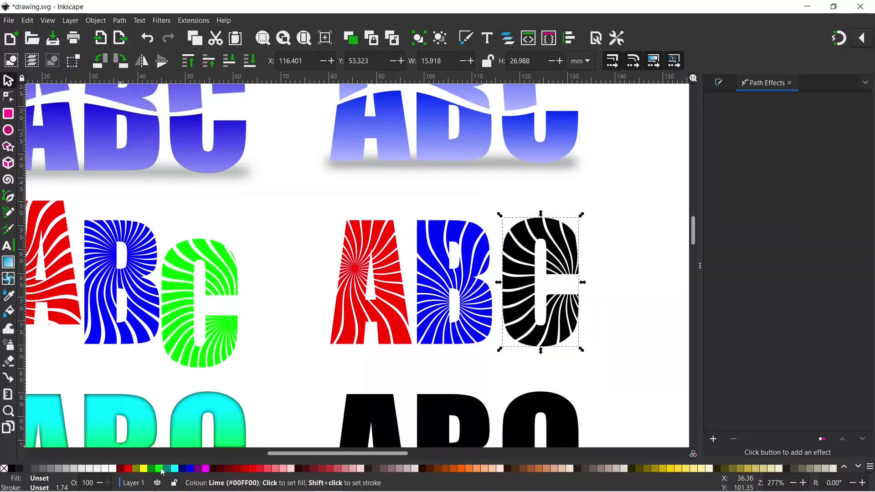
left_click(160, 468)
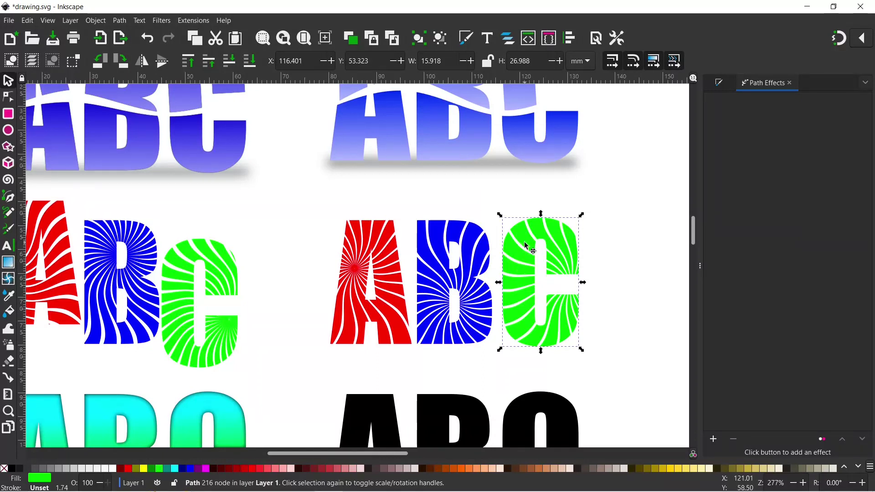
left_click_drag(526, 246, 518, 261)
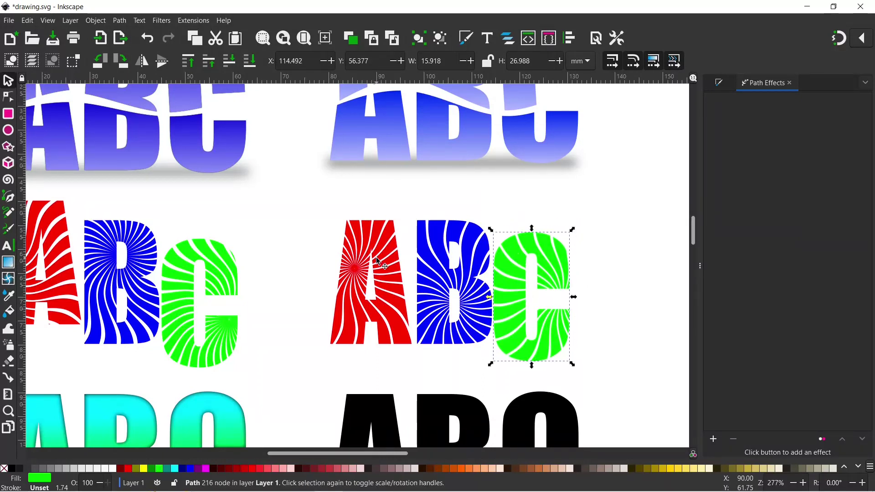
left_click_drag(376, 257, 381, 239)
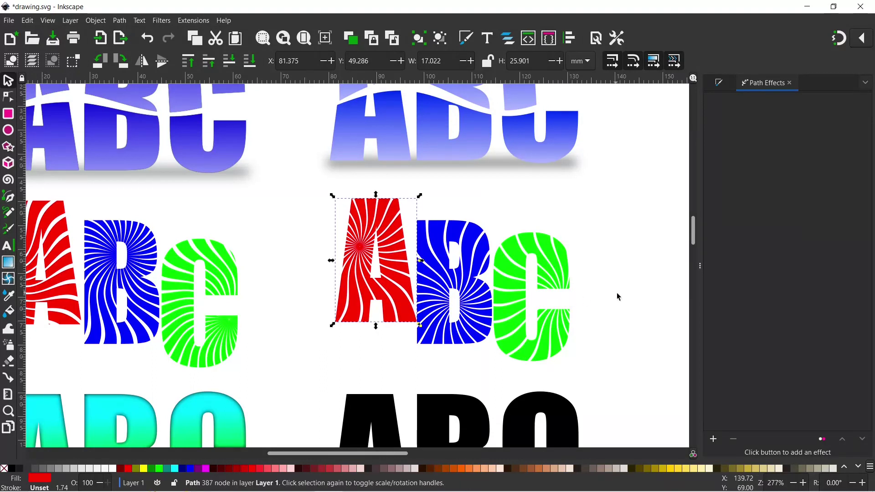